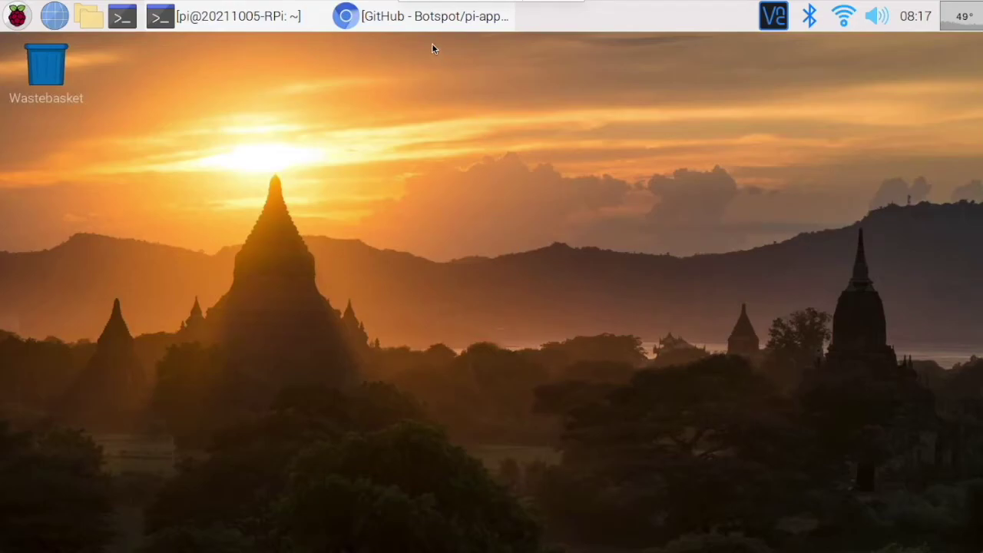
Step: Run the Pi-Apps wget install command in LXTerminal, then close the terminal once finished
left_click(430, 16)
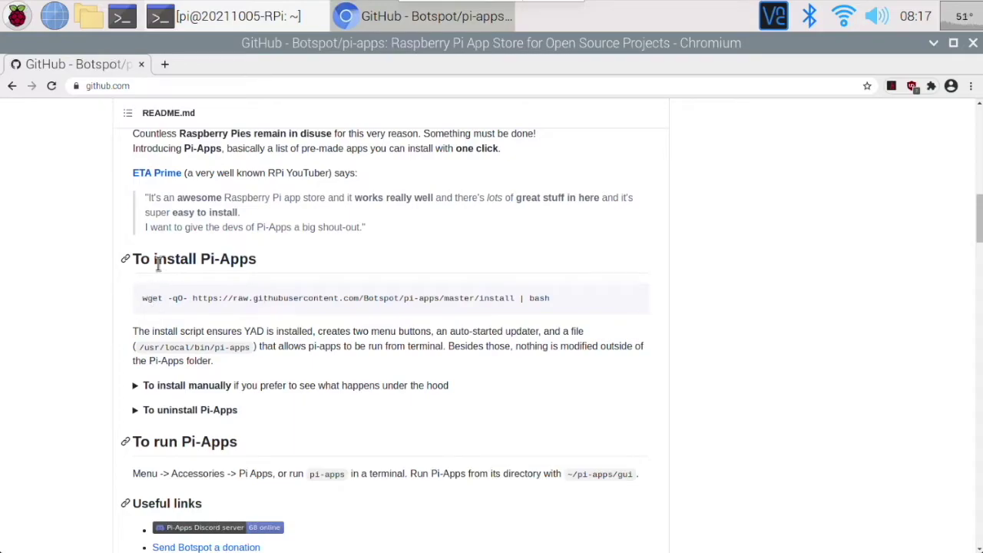
left_click(370, 19)
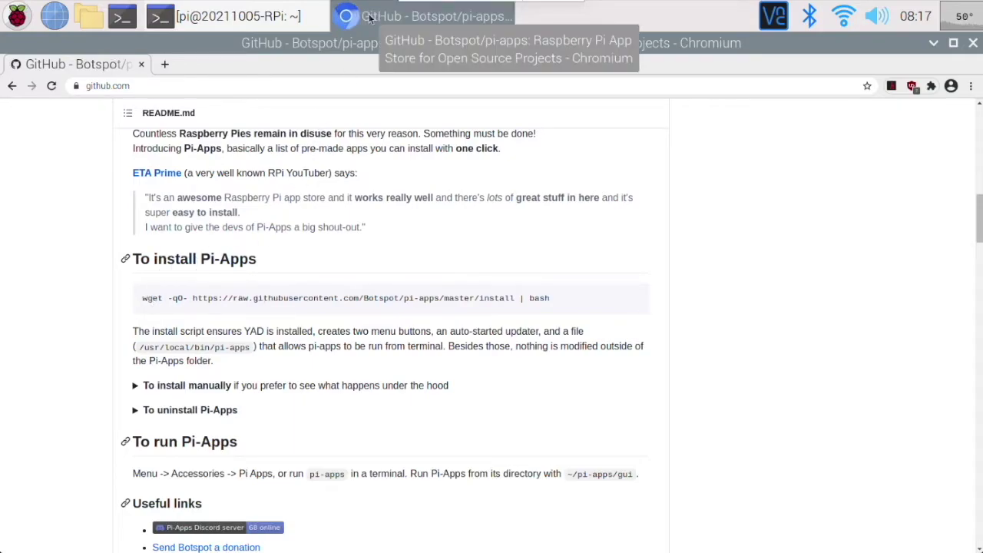
left_click(370, 17)
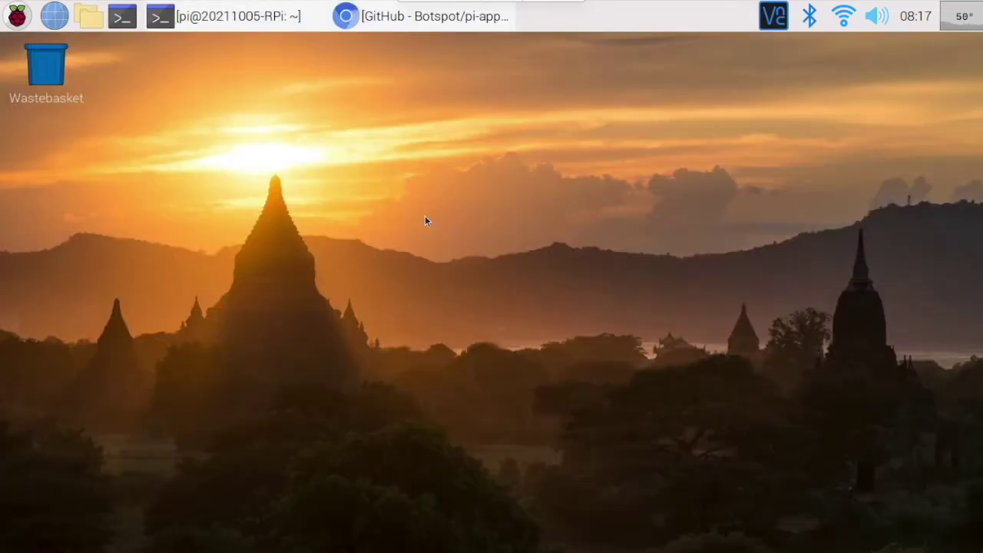
left_click(267, 18)
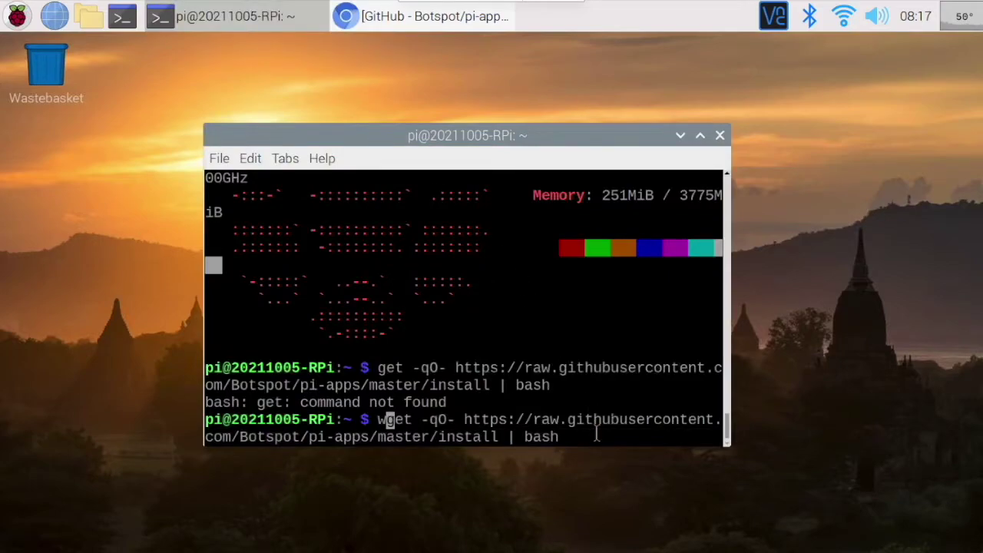
key("Return")
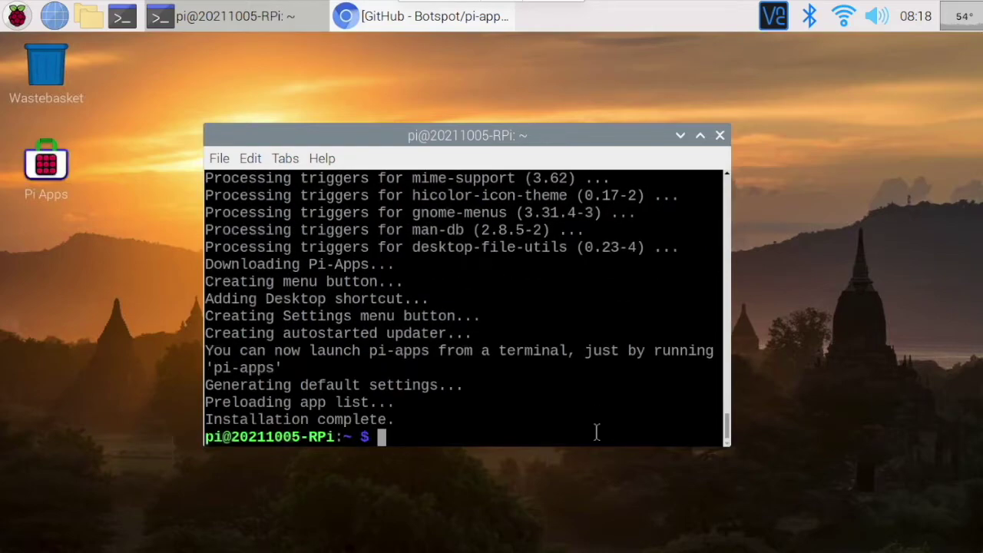
left_click(720, 135)
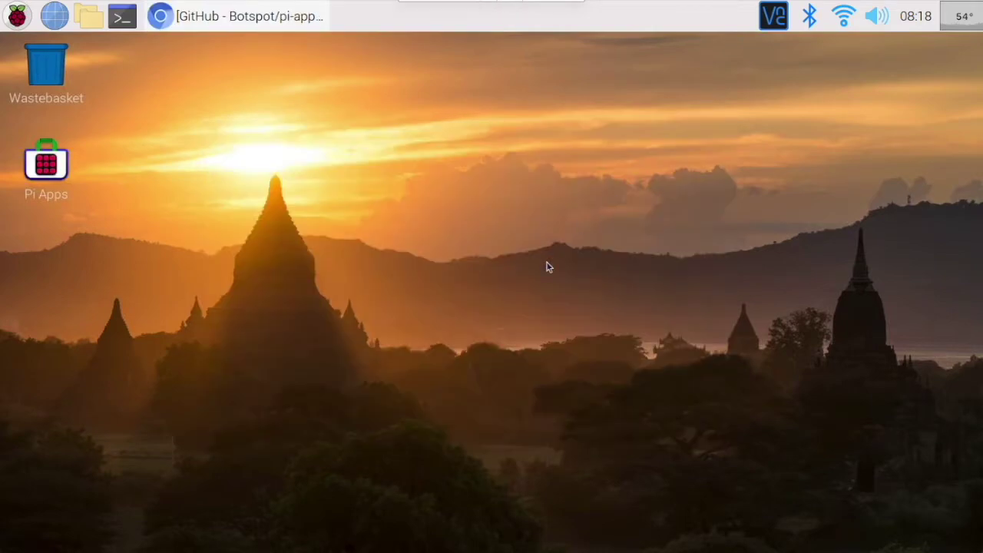
Step: Launch Pi Apps and install Puffin Browser Demo from the Internet category
double_click(50, 159)
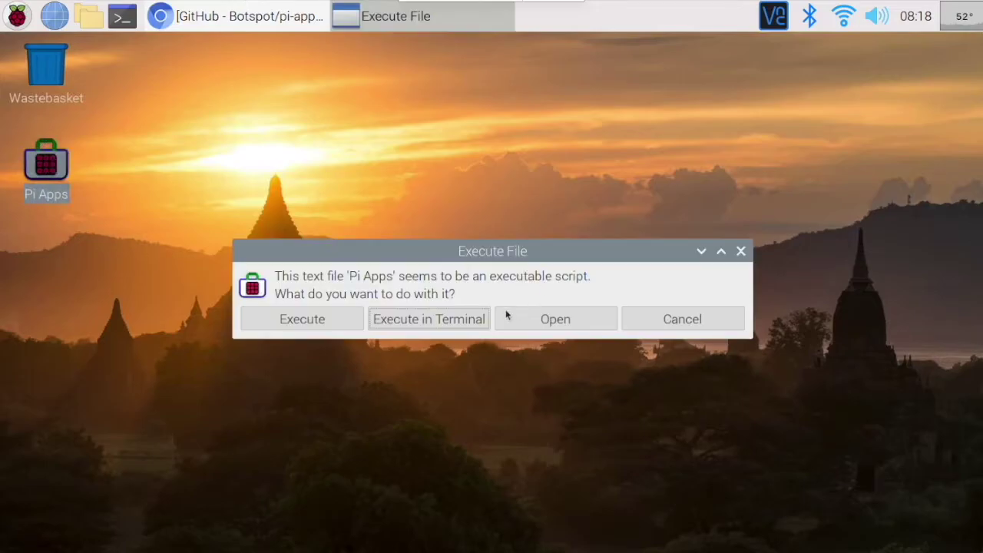
left_click(318, 320)
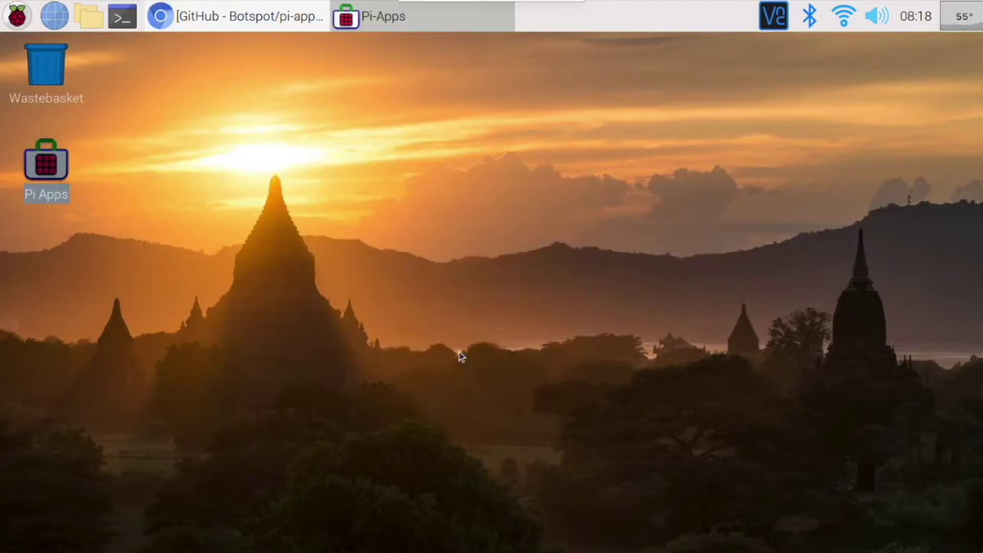
scroll(614, 341, "down", 1)
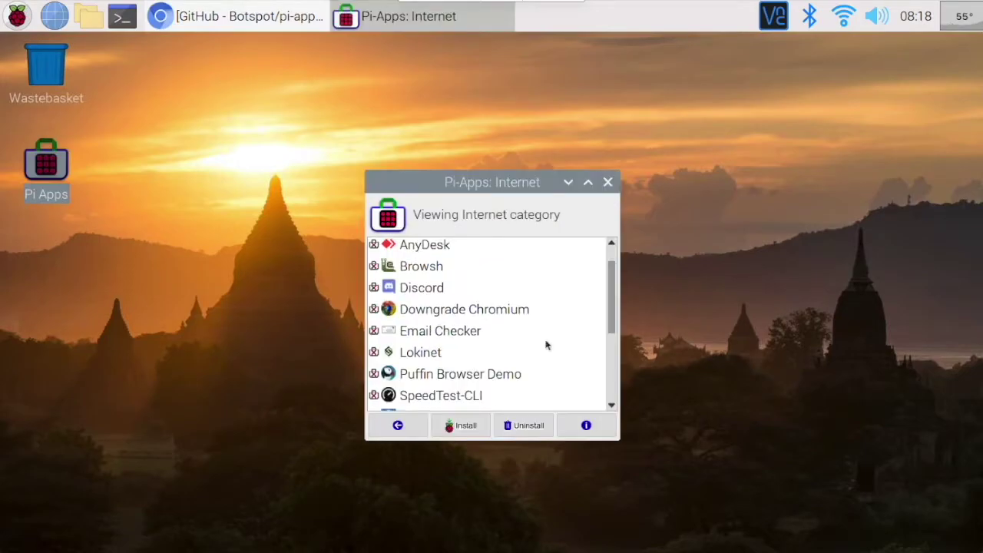
left_click(461, 376)
left_click(461, 425)
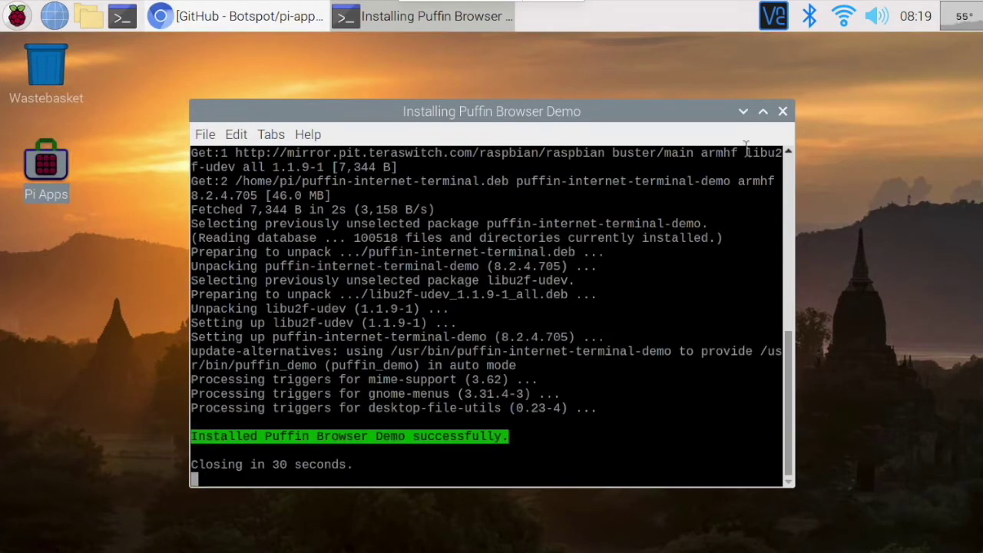
Step: Close the finished install log and the Pi-Apps window, returning to the empty desktop
left_click(784, 112)
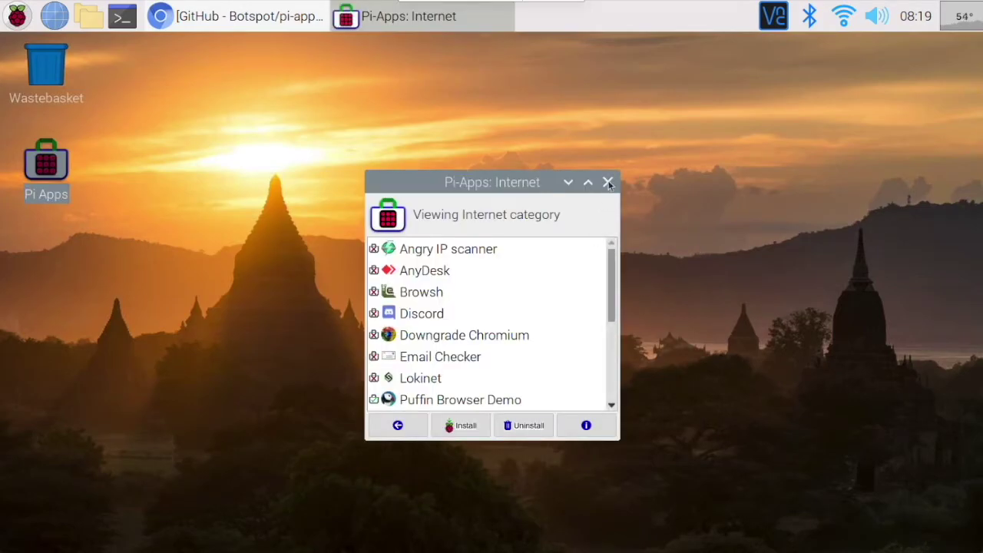
left_click(607, 183)
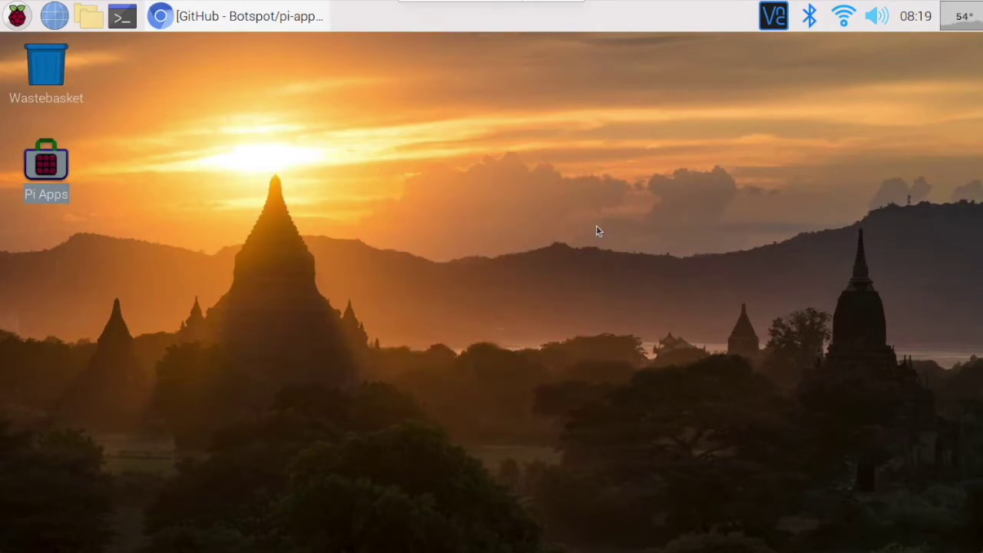
left_click(499, 248)
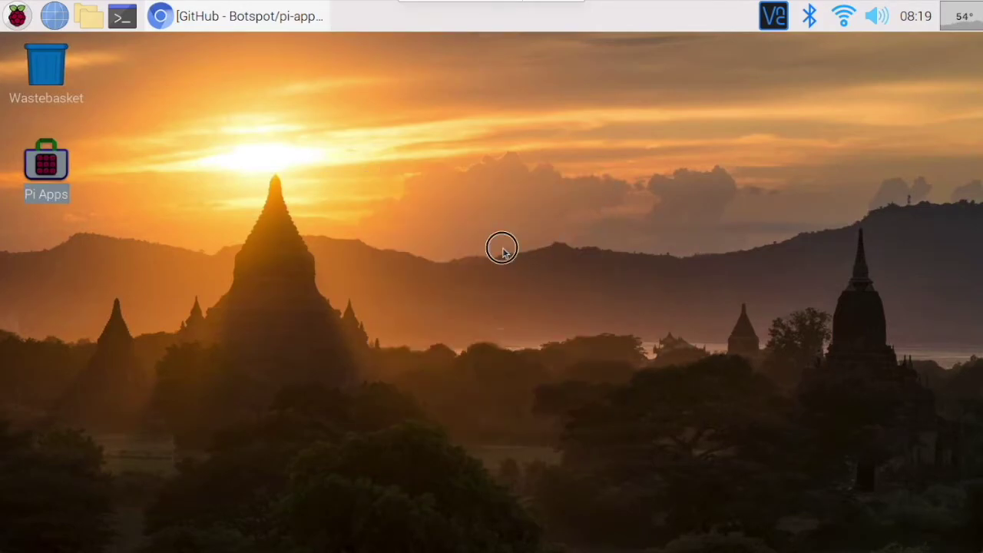
Step: Close the GitHub tab in Chromium and launch Puffin Internet Terminal (Demo) from the Internet menu
left_click(248, 15)
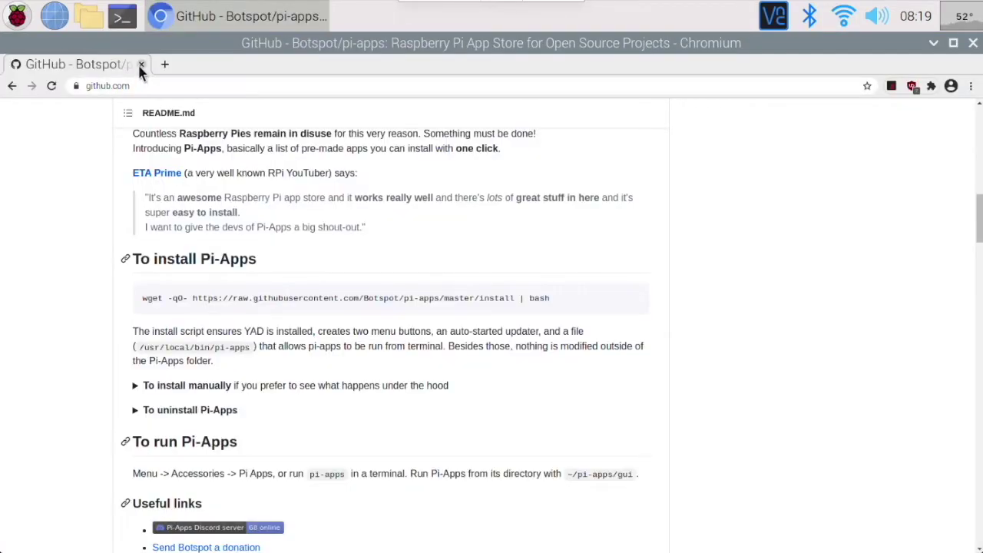
left_click(141, 65)
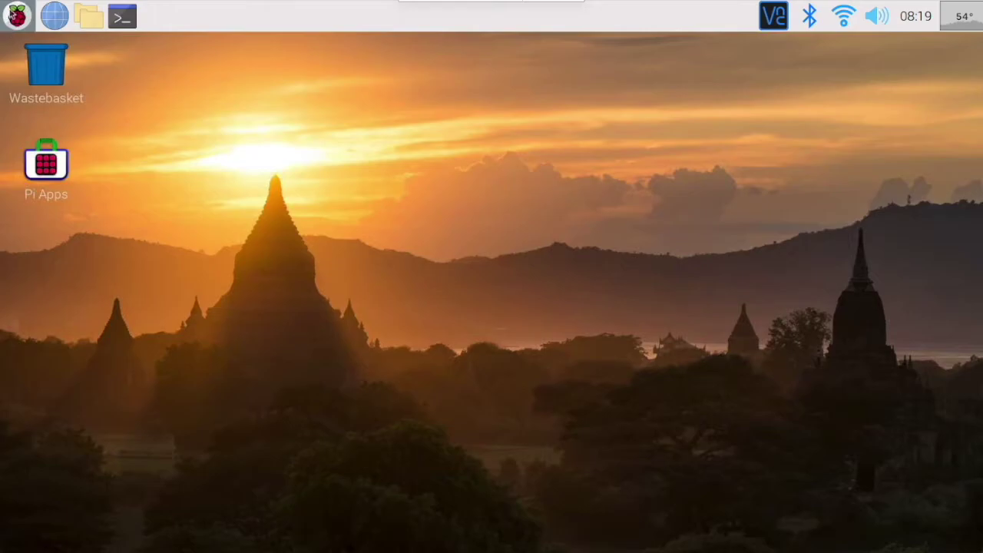
left_click(16, 16)
mouse_move(90, 82)
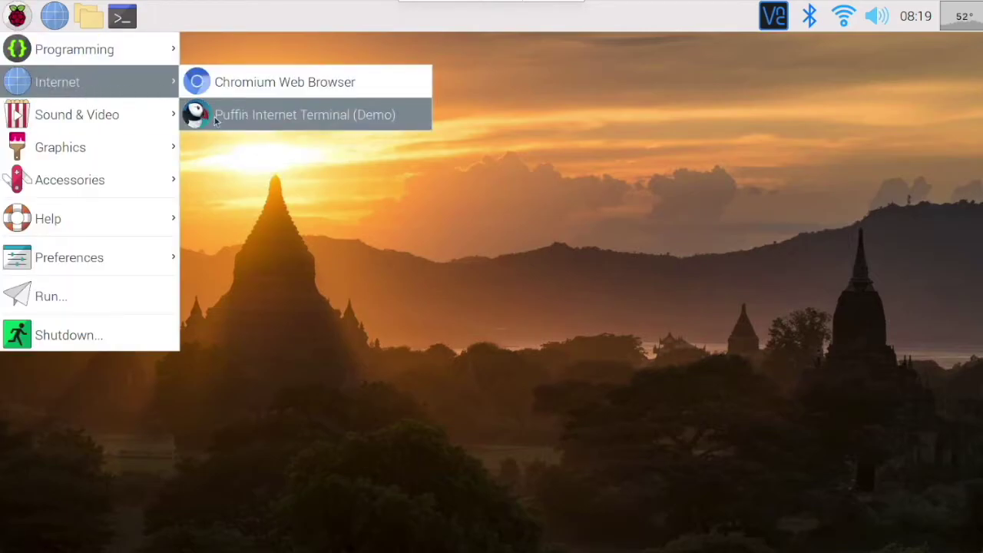
left_click(304, 114)
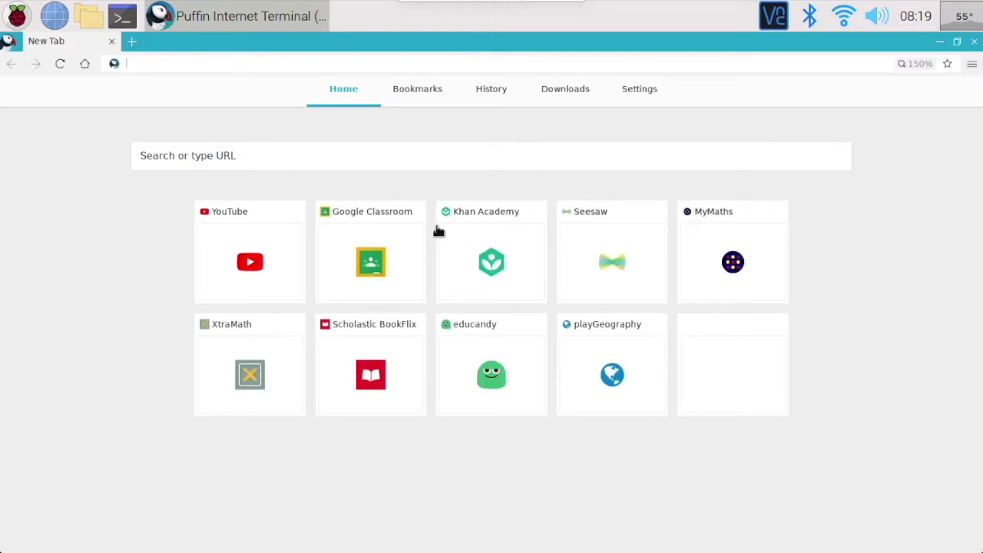
left_click(973, 64)
Step: Turn on Block ads in Puffin's Content settings, keeping page zoom at 150%
left_click(729, 314)
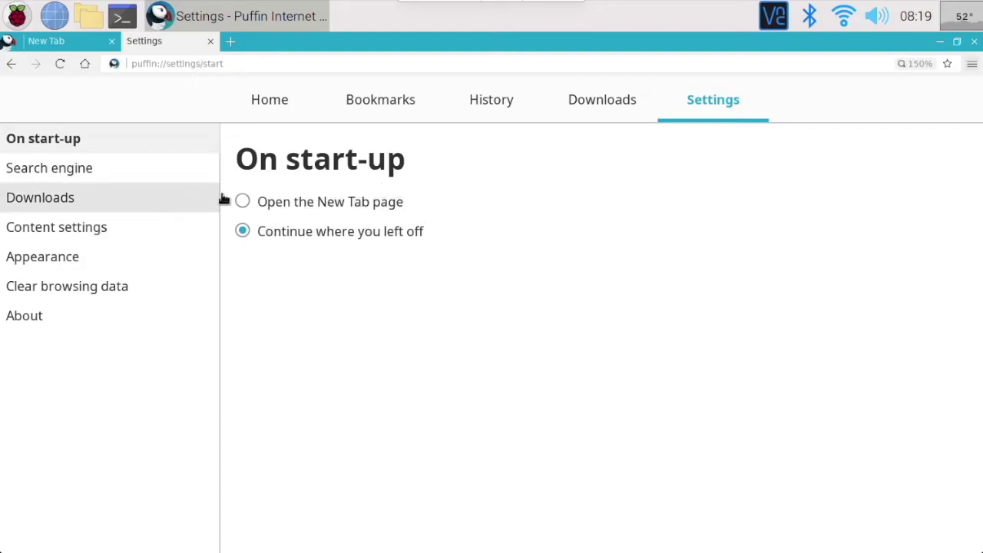
left_click(121, 247)
left_click(94, 226)
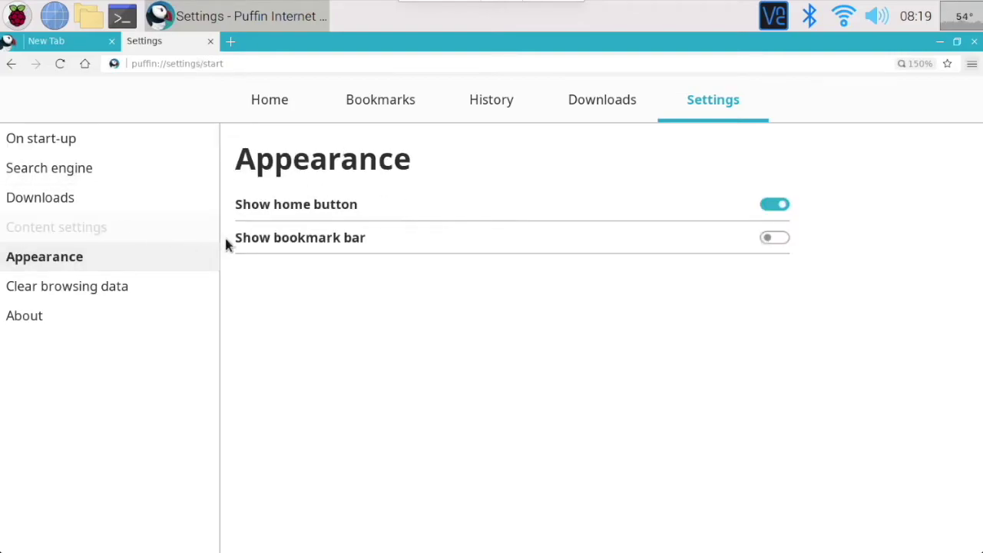
left_click(664, 430)
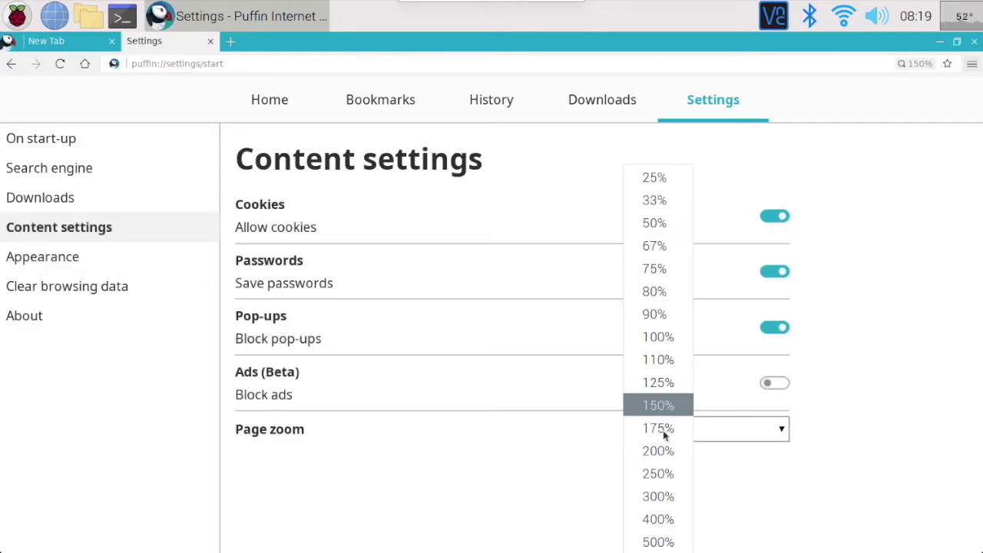
left_click(747, 462)
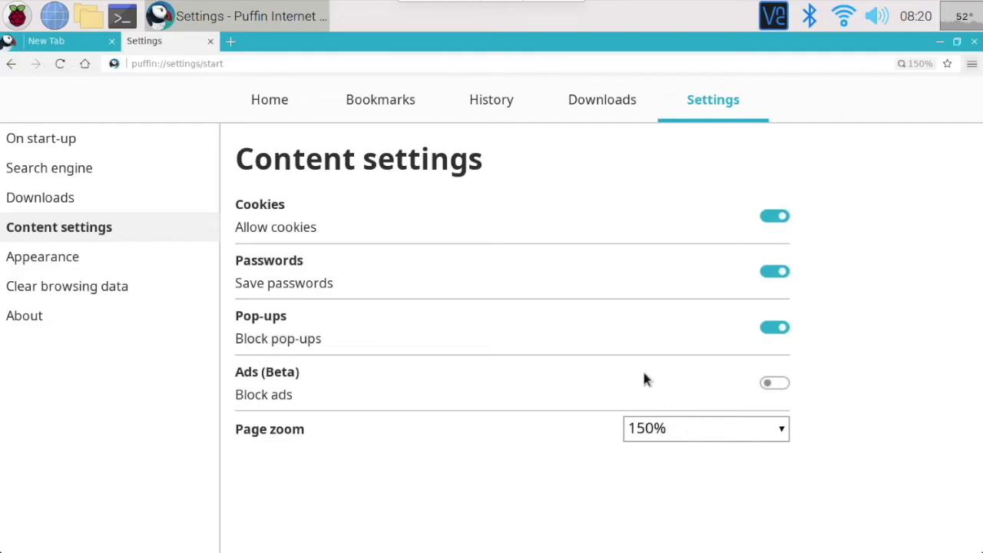
left_click(774, 384)
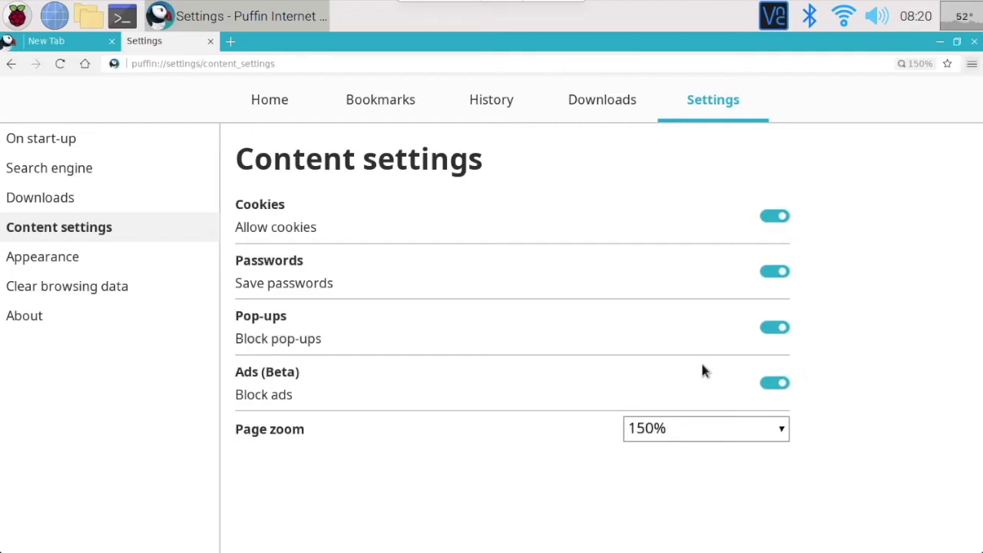
Step: Reduce Puffin to a single new tab and take it out of full screen
left_click(230, 42)
left_click(112, 41)
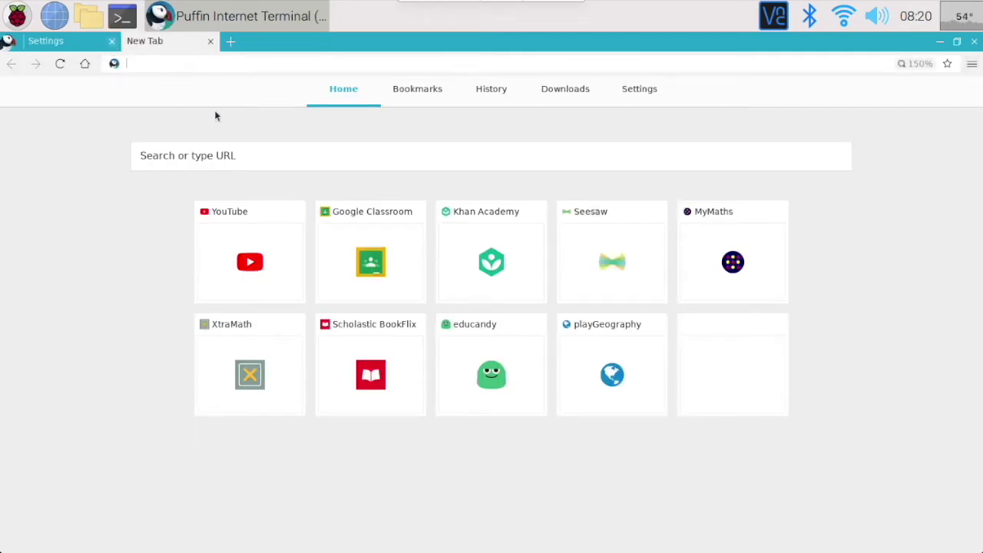
left_click(957, 41)
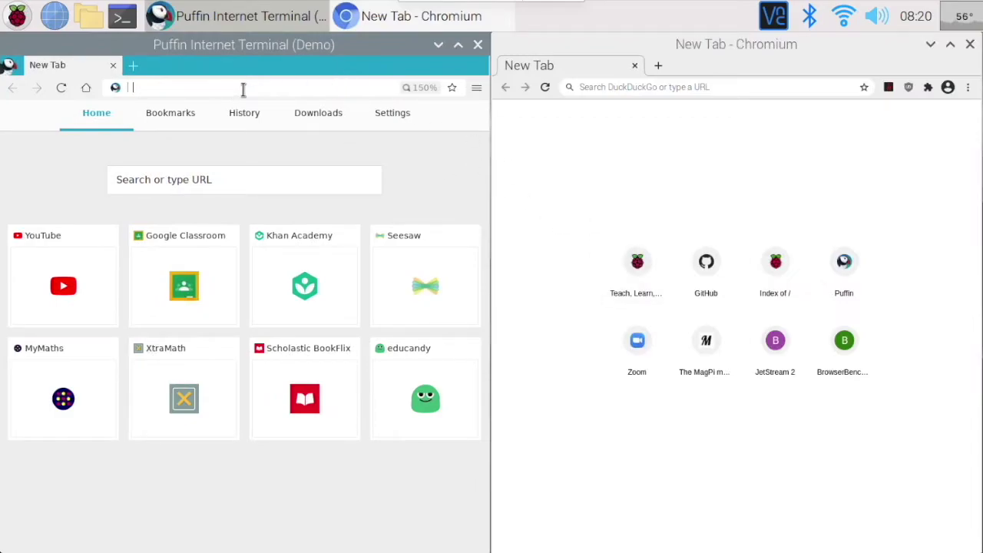
Step: Load is.gd/DFYRH2 in Puffin to open the Superuser Project-aisle YouTube channel
type("is.gd/DFYRH2")
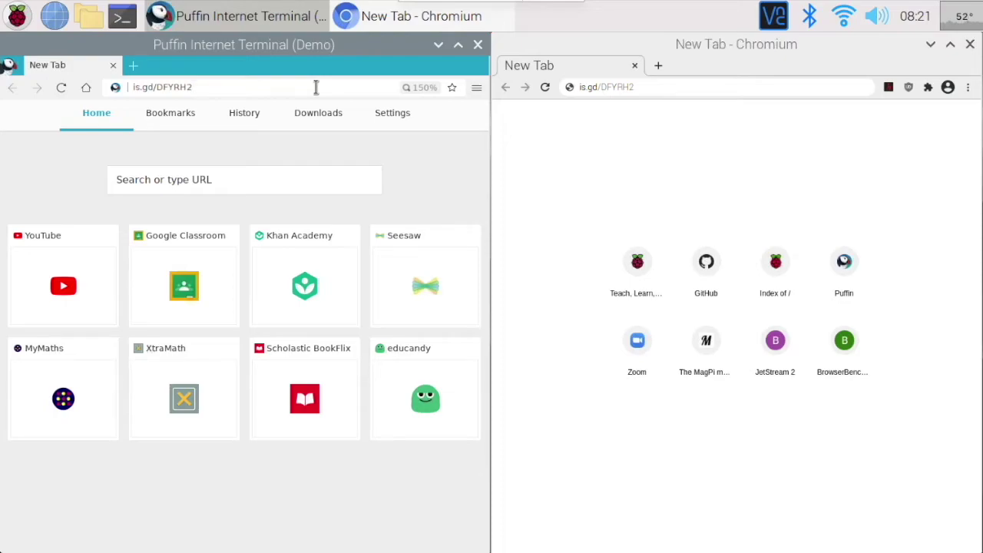
key("Return")
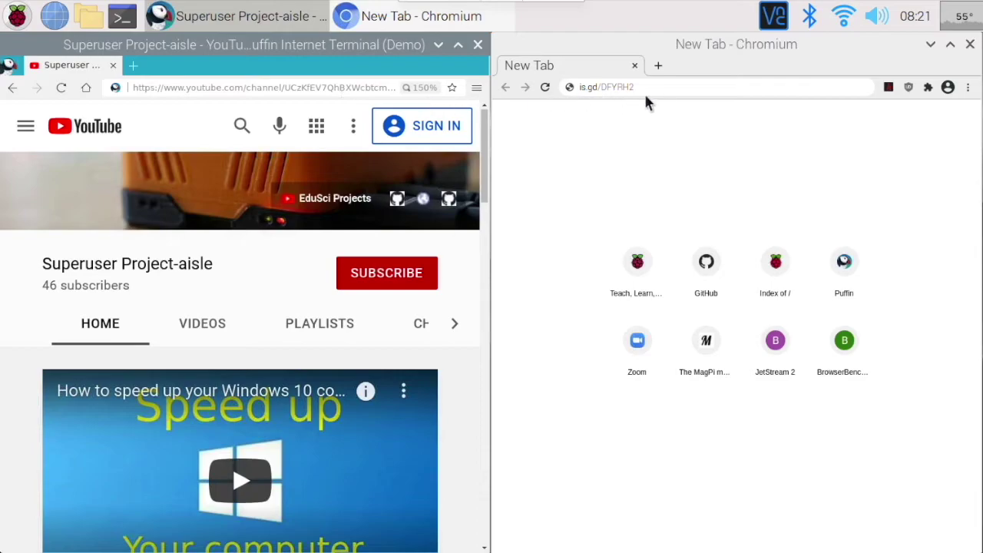
Step: Load the short link in Chromium and open the channel's Videos tab in both browsers
left_click(659, 88)
key("Return")
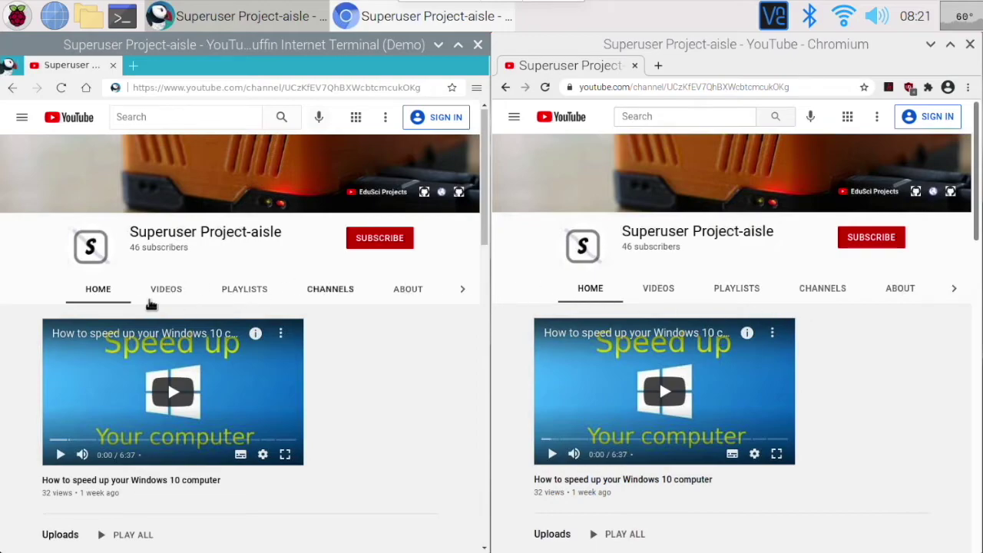
left_click(162, 296)
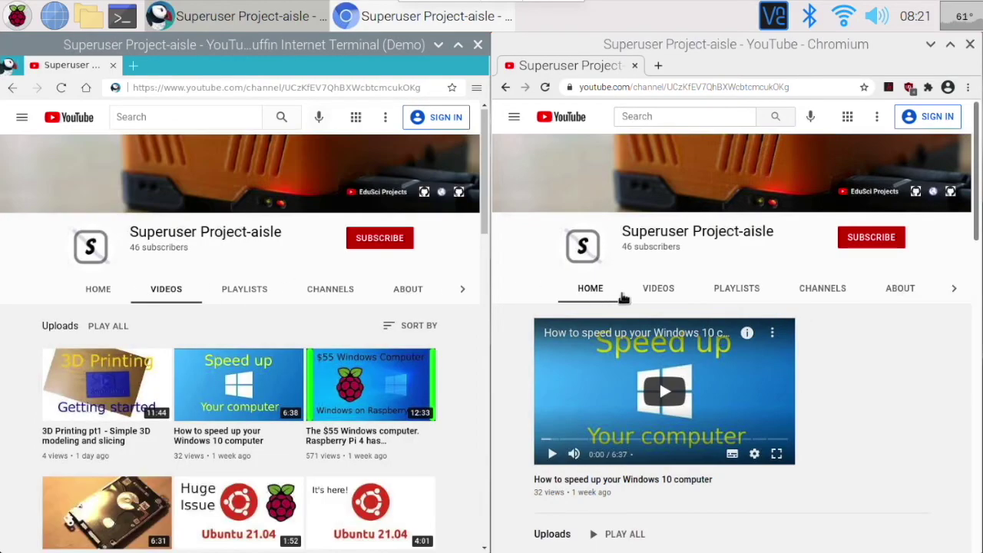
left_click(653, 295)
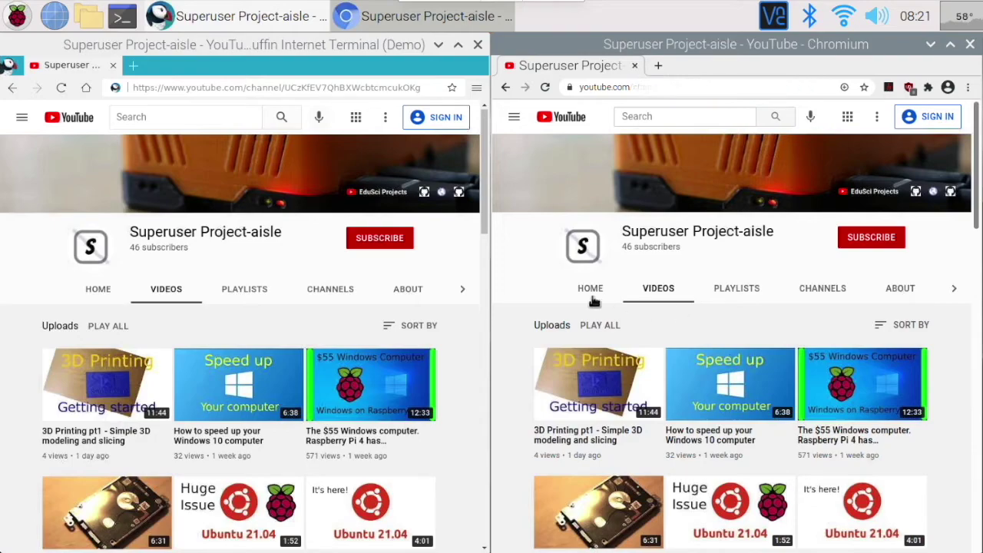
left_click(209, 43)
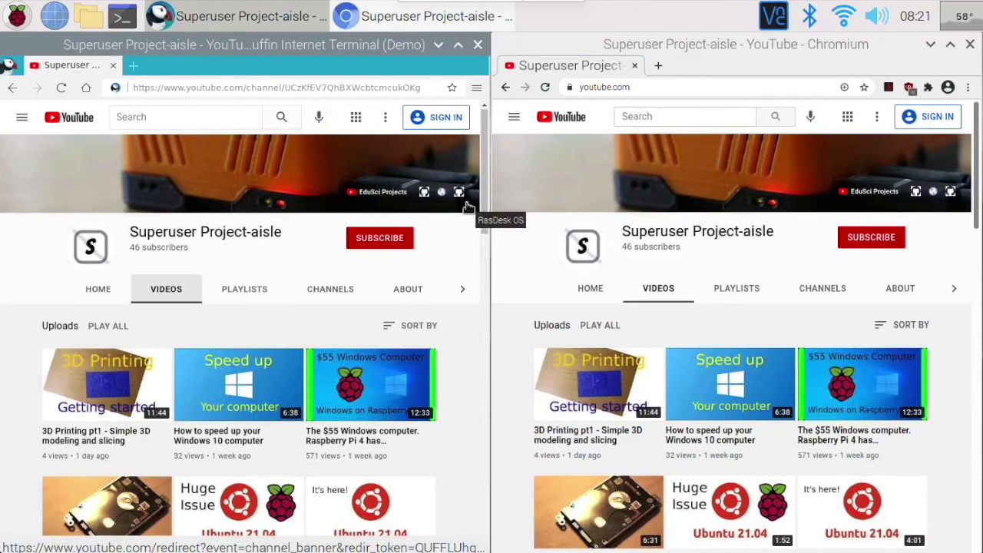